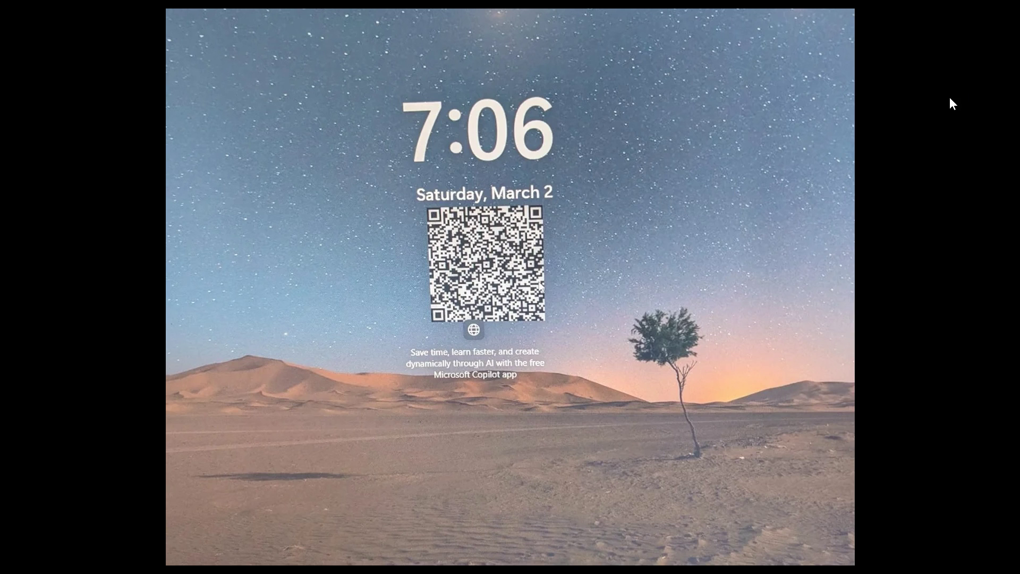
Step: Close the desert photo in Photos and launch Settings from the Start menu
{"action": "left_click", "coordinate": [938, 8]}
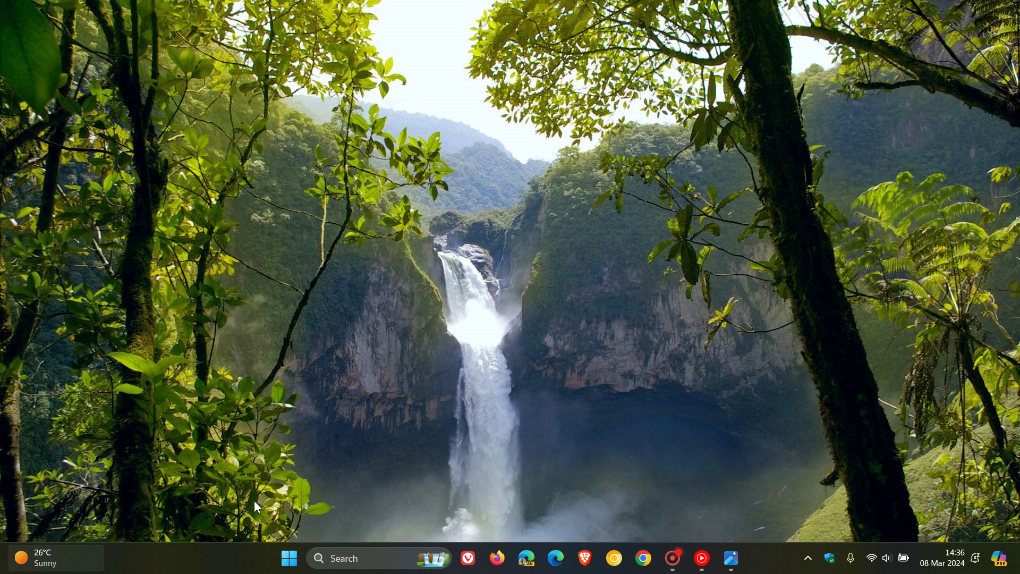
{"action": "left_click", "coordinate": [290, 562]}
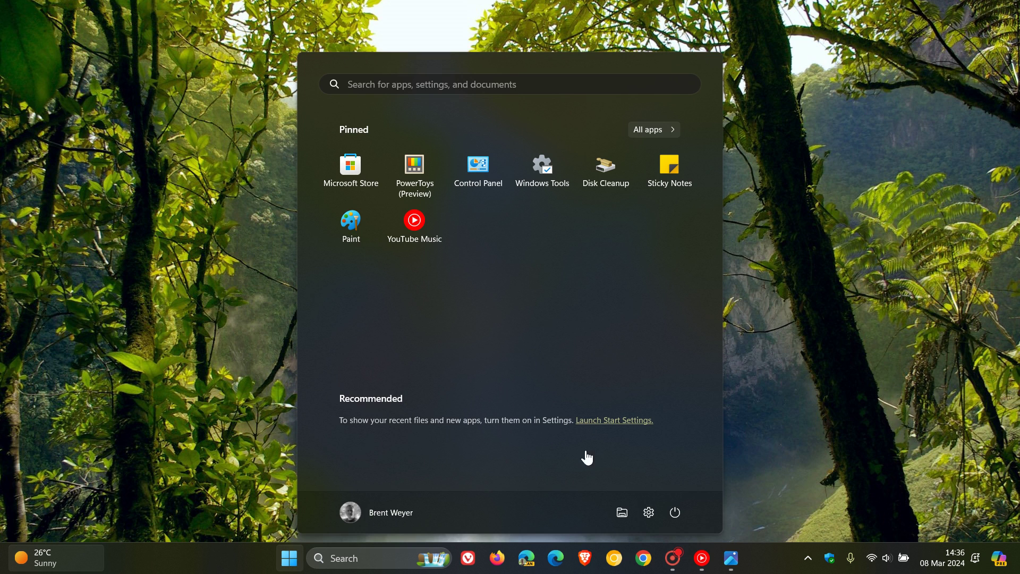
{"action": "left_click", "coordinate": [647, 514]}
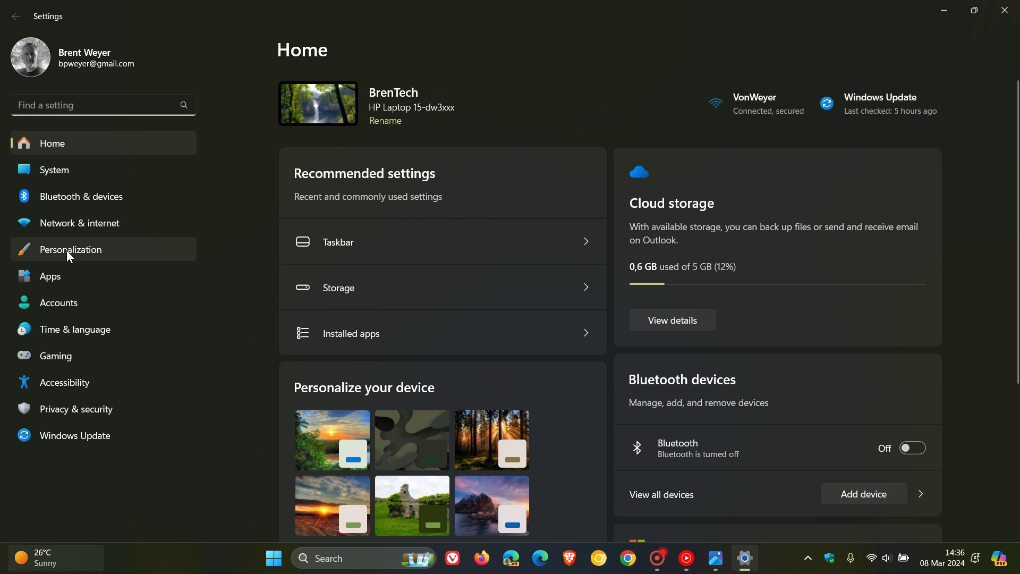
Step: In Personalization > Lock screen, choose Slideshow and uncheck 'Get fun facts, tips, tricks, and more'
{"action": "left_click", "coordinate": [66, 251]}
{"action": "left_click", "coordinate": [588, 458]}
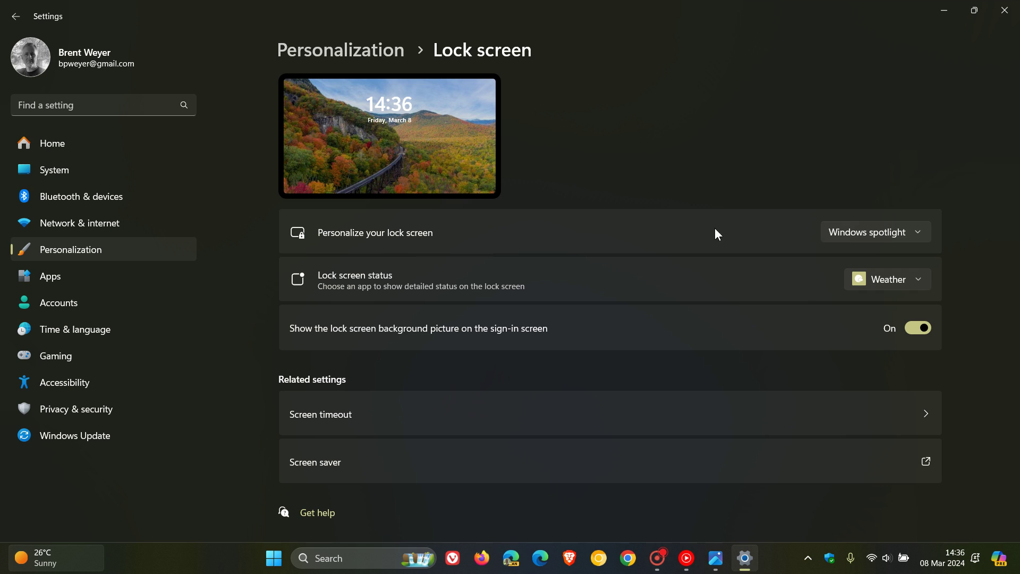
{"action": "left_click", "coordinate": [854, 235]}
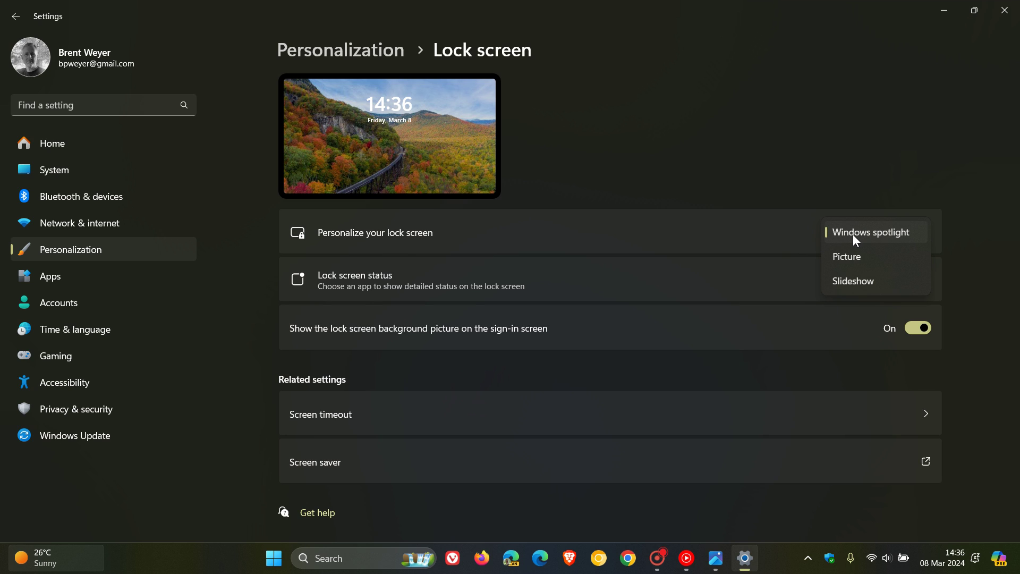
{"action": "left_click", "coordinate": [852, 279]}
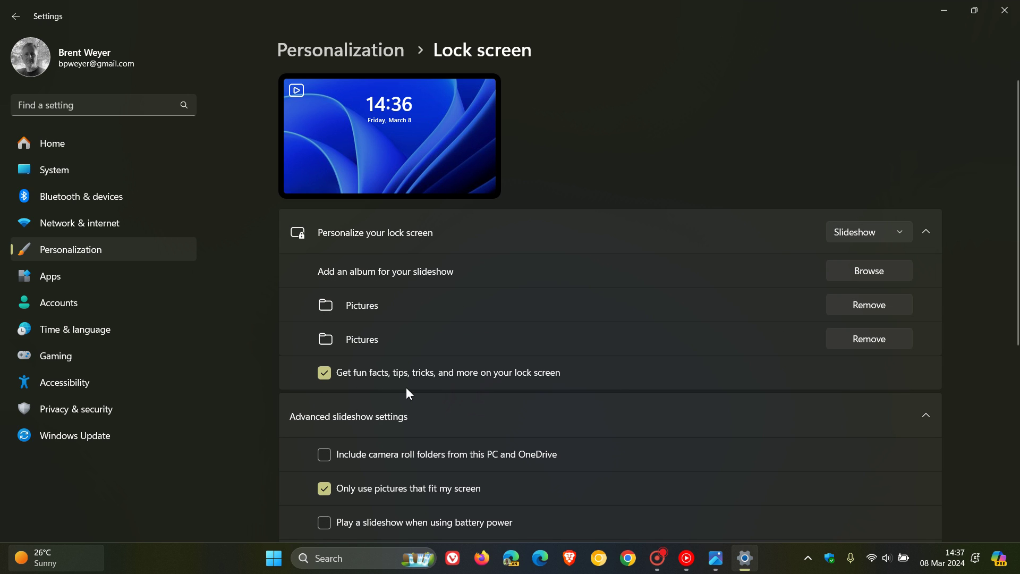
{"action": "left_click", "coordinate": [324, 373]}
Step: Minimize Settings and close the desert photo, leaving the waterfall desktop showing
{"action": "left_click", "coordinate": [939, 14]}
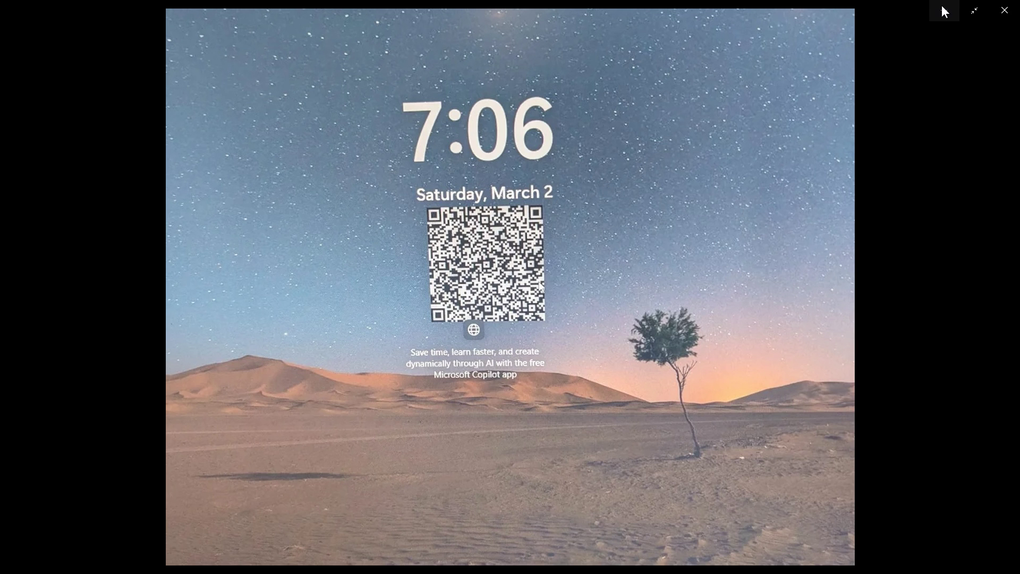
{"action": "left_click", "coordinate": [940, 8]}
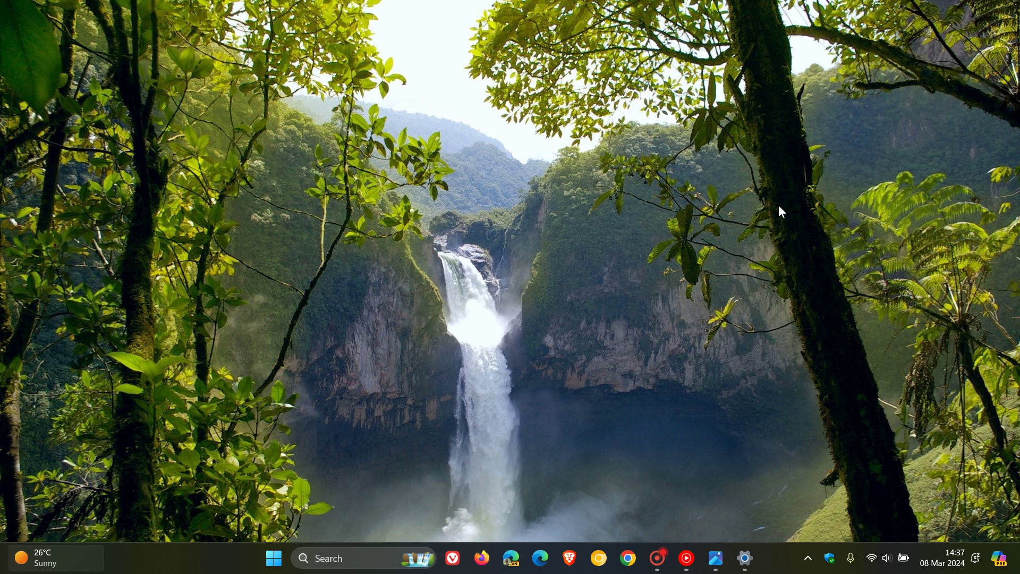